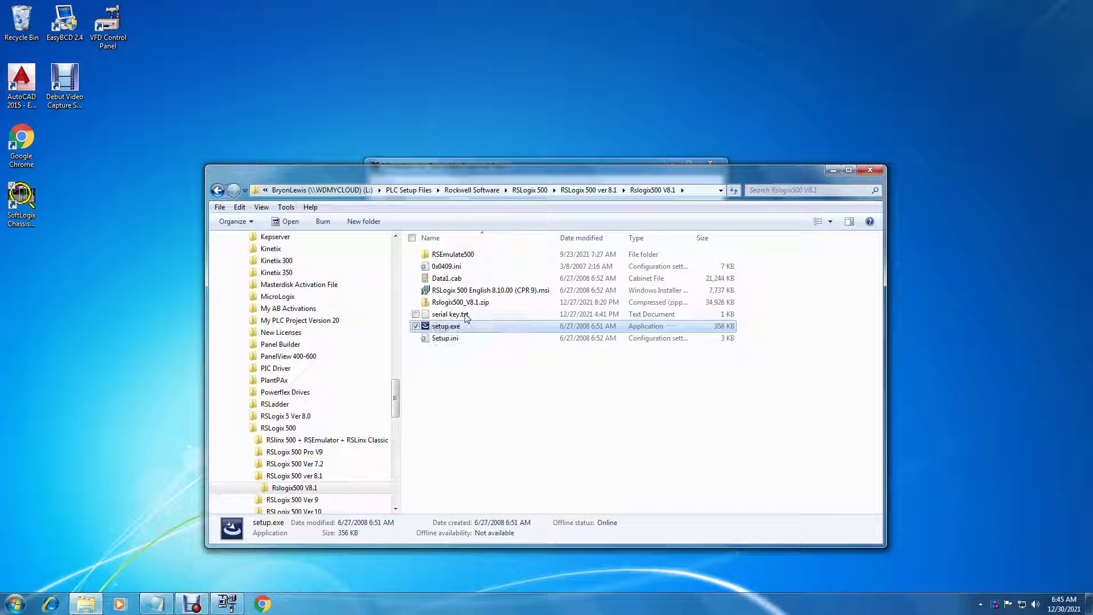
Copy the RSLogix 500 Pro serial number from serial key.txt in Notepad, then close Notepad.
{"action": "left_click", "coordinate": [445, 318]}
{"action": "double_click", "coordinate": [445, 316]}
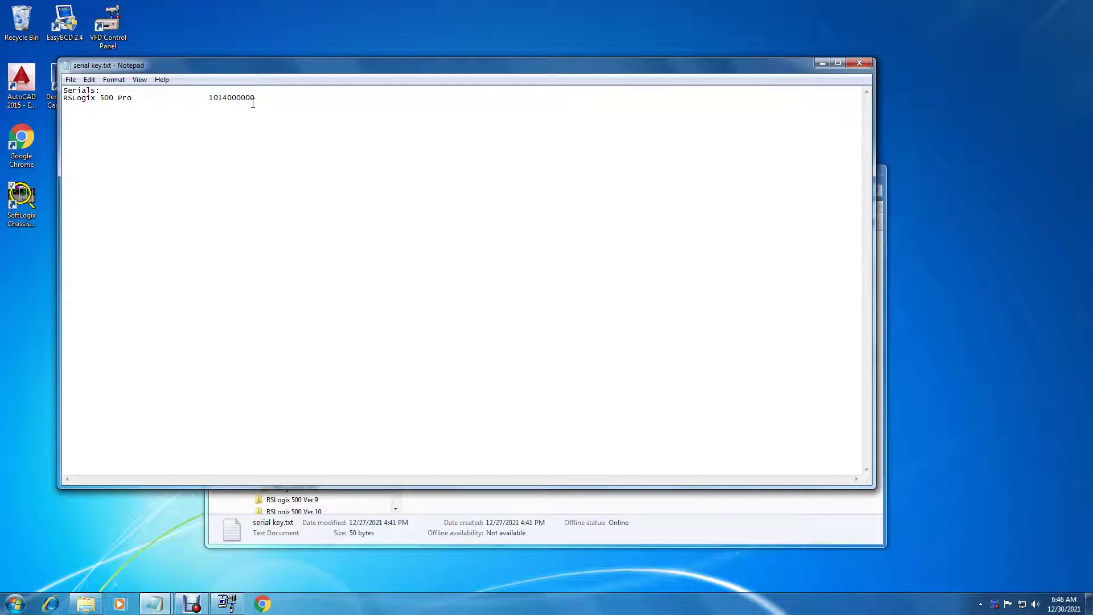
{"action": "left_click_drag", "start_coordinate": [64, 98], "coordinate": [250, 101]}
{"action": "right_click", "coordinate": [247, 101]}
{"action": "left_click", "coordinate": [272, 138]}
{"action": "left_click", "coordinate": [859, 63]}
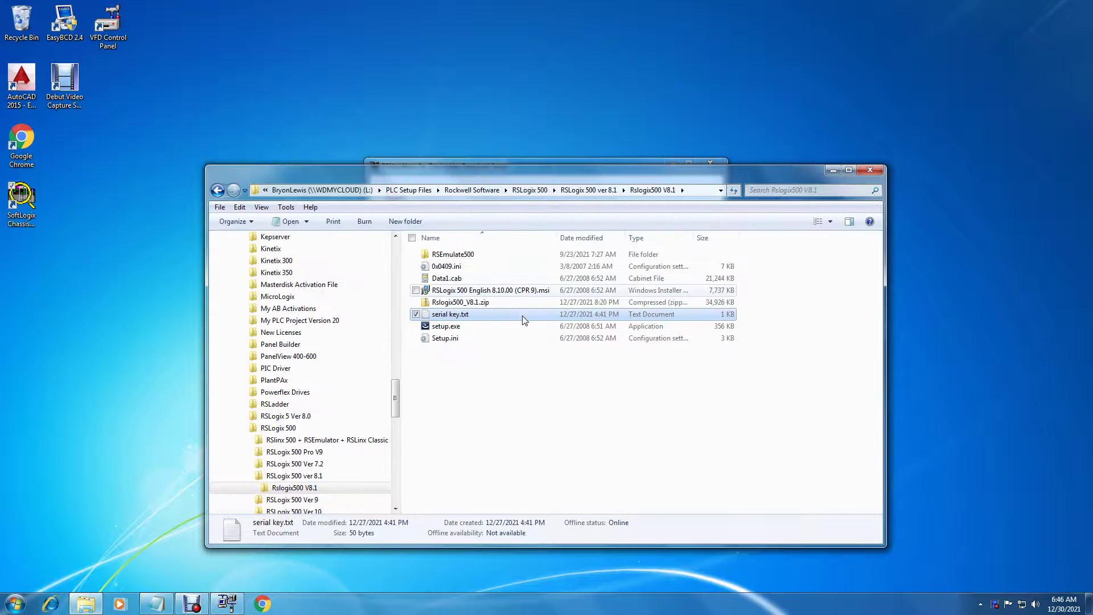
Launch the RSLogix 500 setup, accept the licence agreement, and paste the serial number.
{"action": "double_click", "coordinate": [446, 327]}
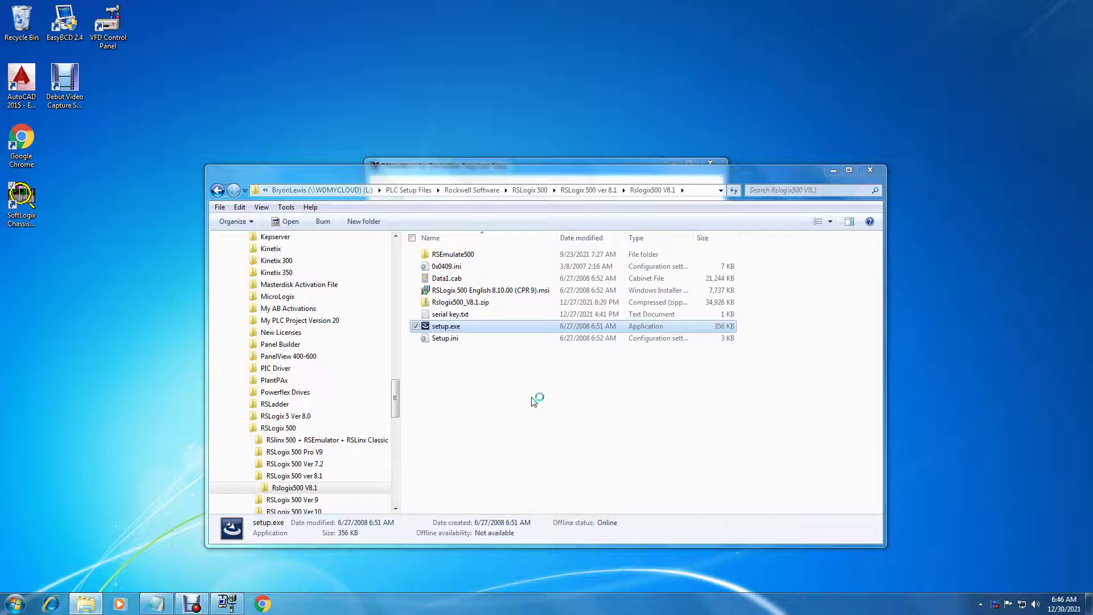
{"action": "left_click", "coordinate": [587, 318]}
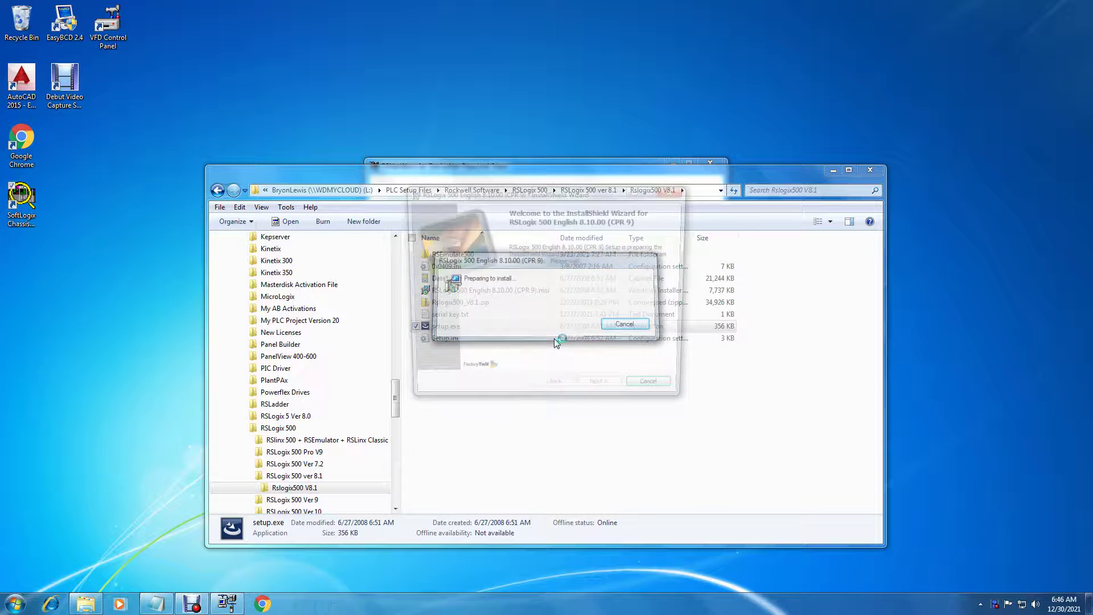
{"action": "left_click", "coordinate": [596, 393]}
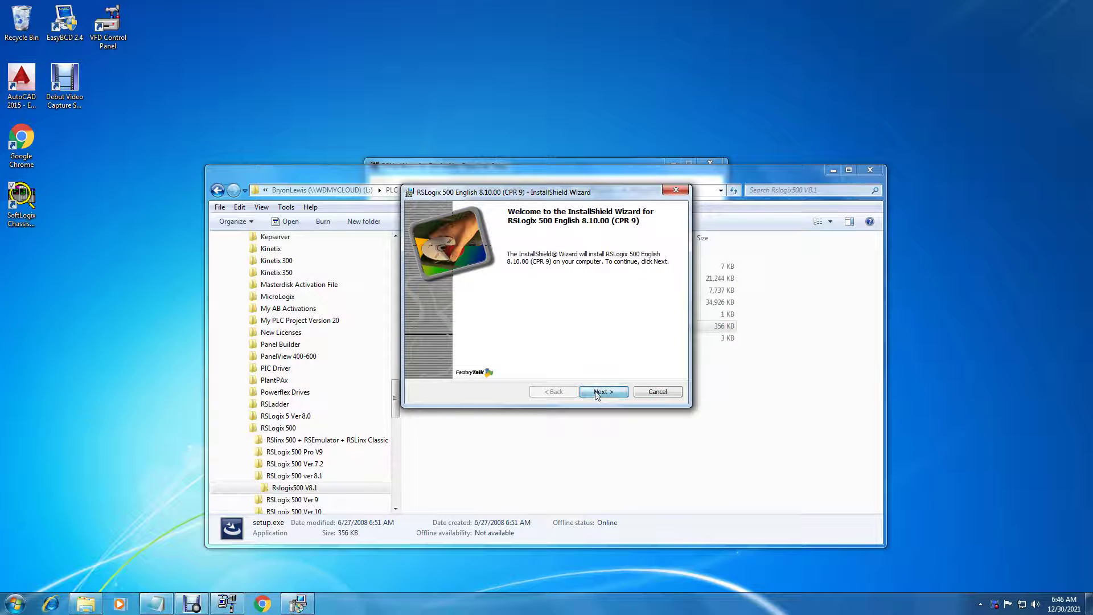
{"action": "left_click", "coordinate": [436, 352]}
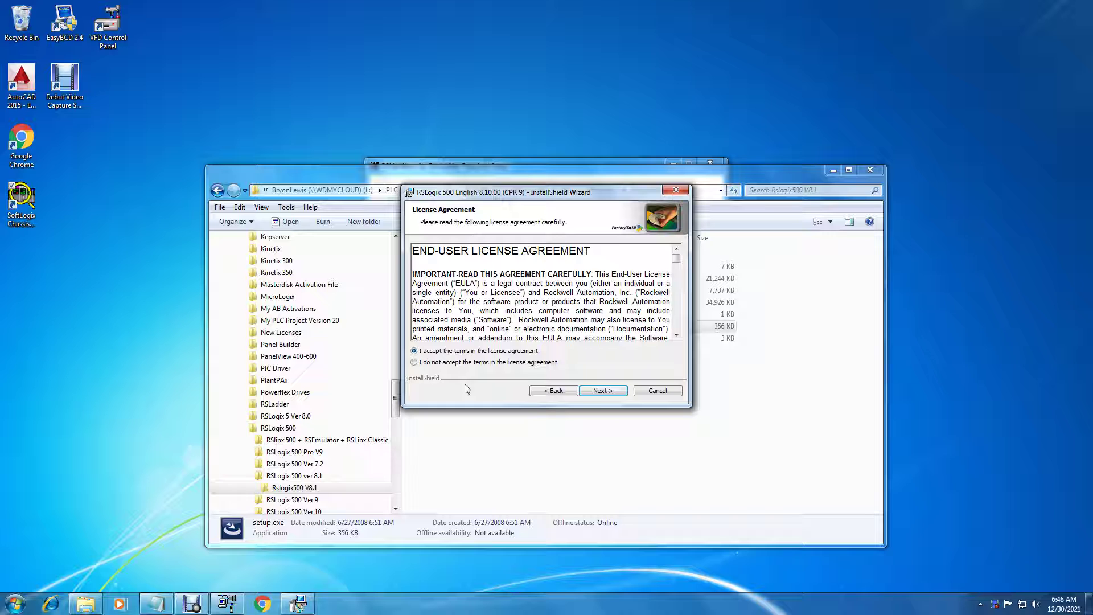
{"action": "left_click", "coordinate": [599, 392]}
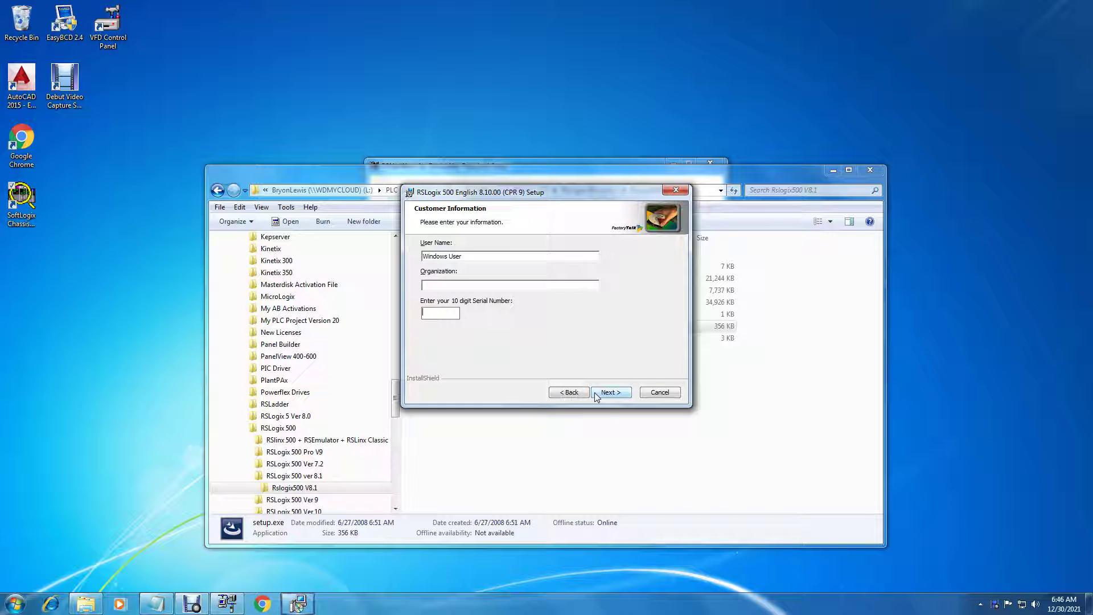
{"action": "right_click", "coordinate": [430, 313]}
{"action": "left_click", "coordinate": [456, 364]}
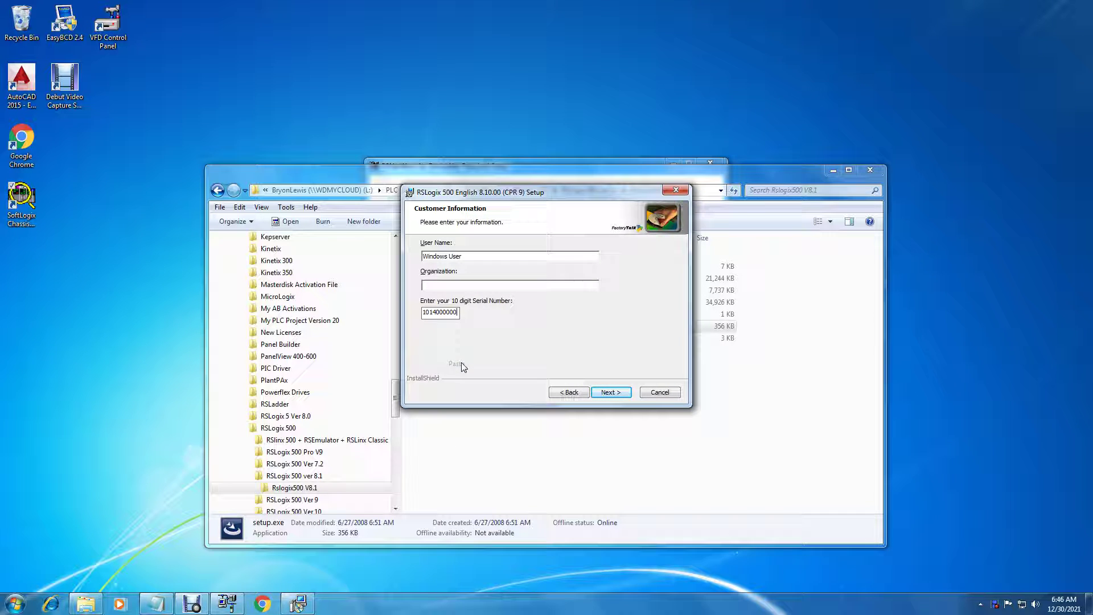
Keep the Complete setup type with FactoryTalk Security off and start the installation.
{"action": "left_click", "coordinate": [611, 393]}
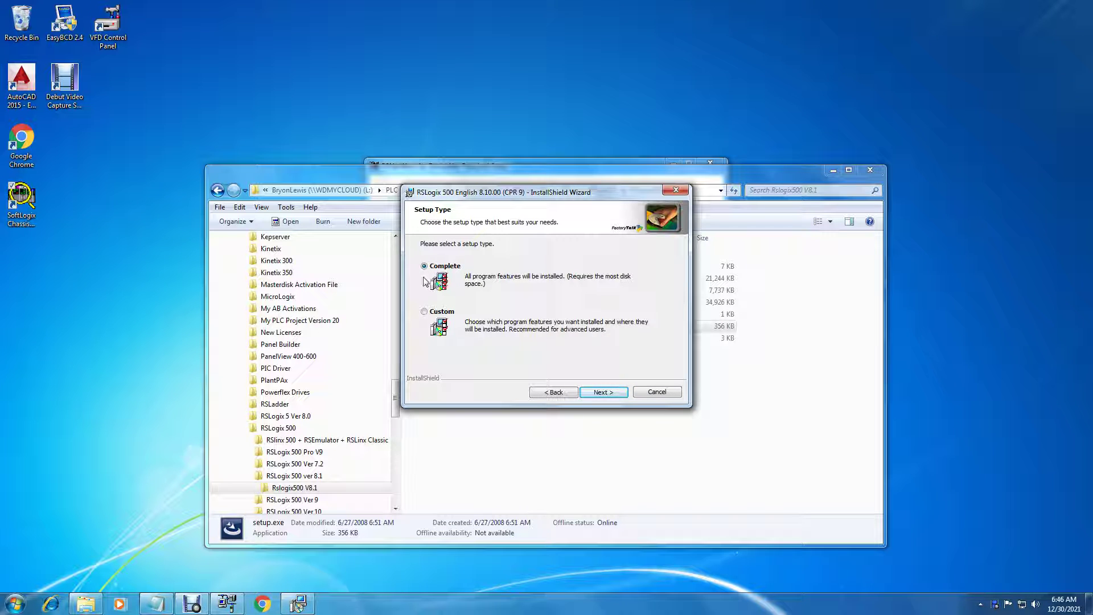
{"action": "left_click", "coordinate": [599, 393]}
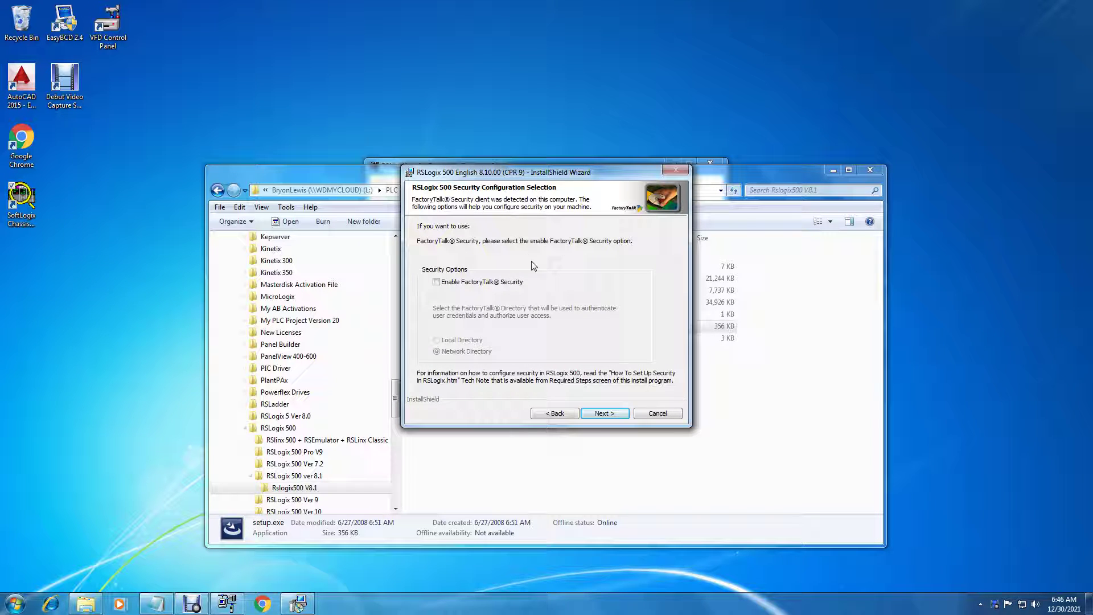
{"action": "left_click", "coordinate": [605, 413]}
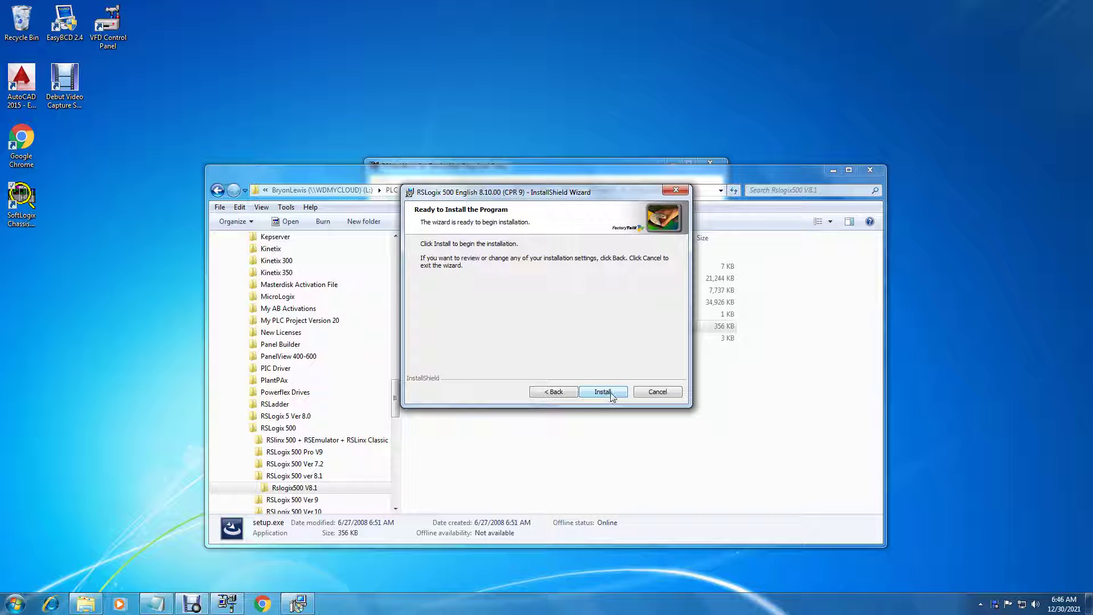
{"action": "left_click", "coordinate": [610, 393]}
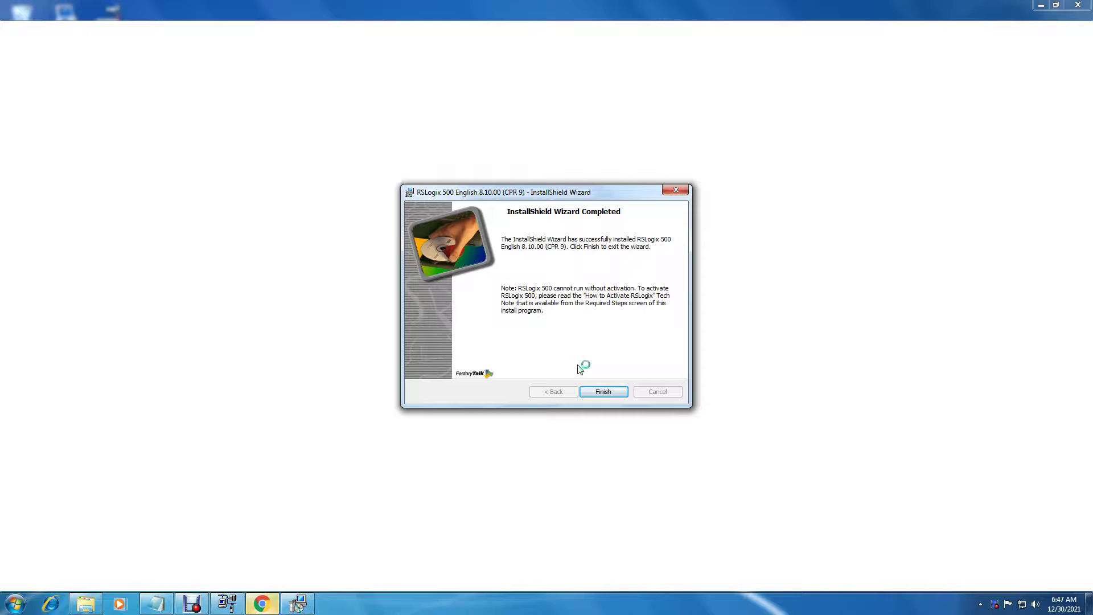
Finish the completed RSLogix 500 wizard and close the release notes browser window.
{"action": "left_click", "coordinate": [605, 393]}
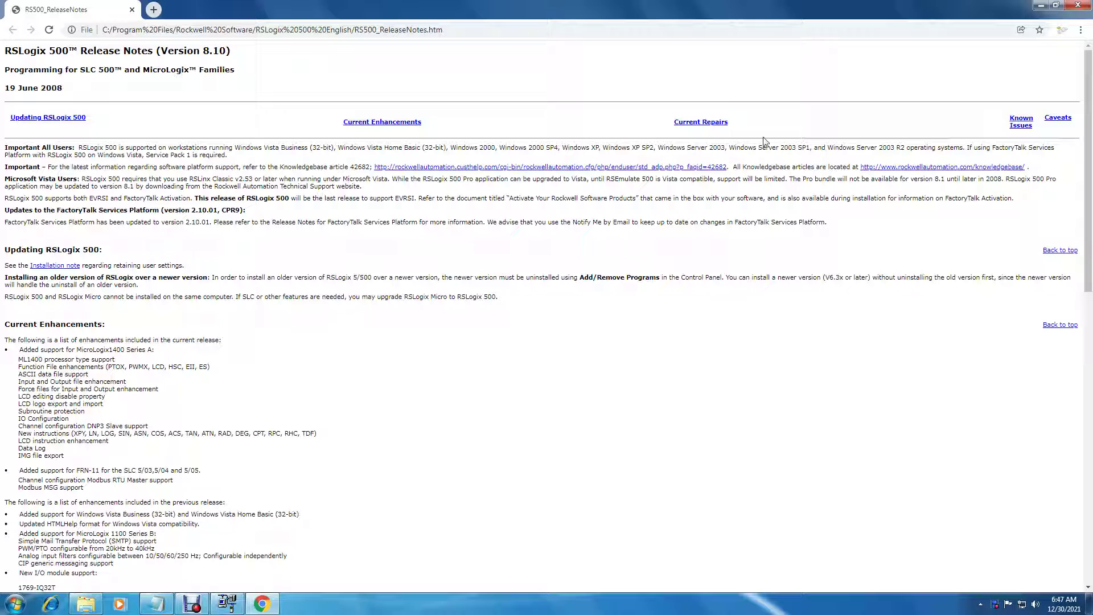
{"action": "left_click", "coordinate": [1078, 5]}
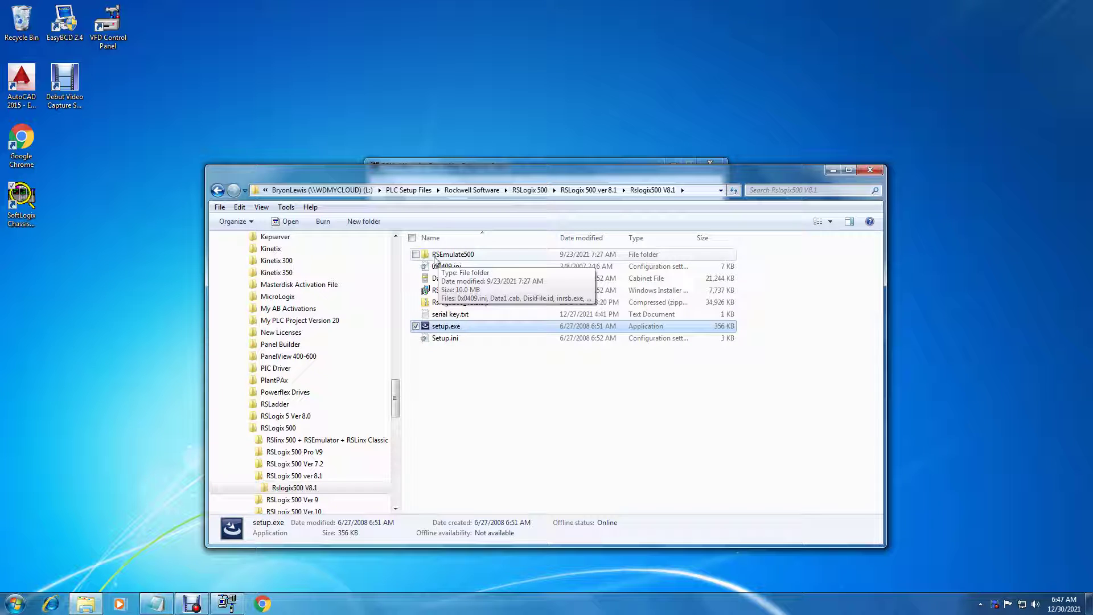
Open the RSEmulate500 folder and run its Setup.exe past the security warning.
{"action": "left_click", "coordinate": [459, 259]}
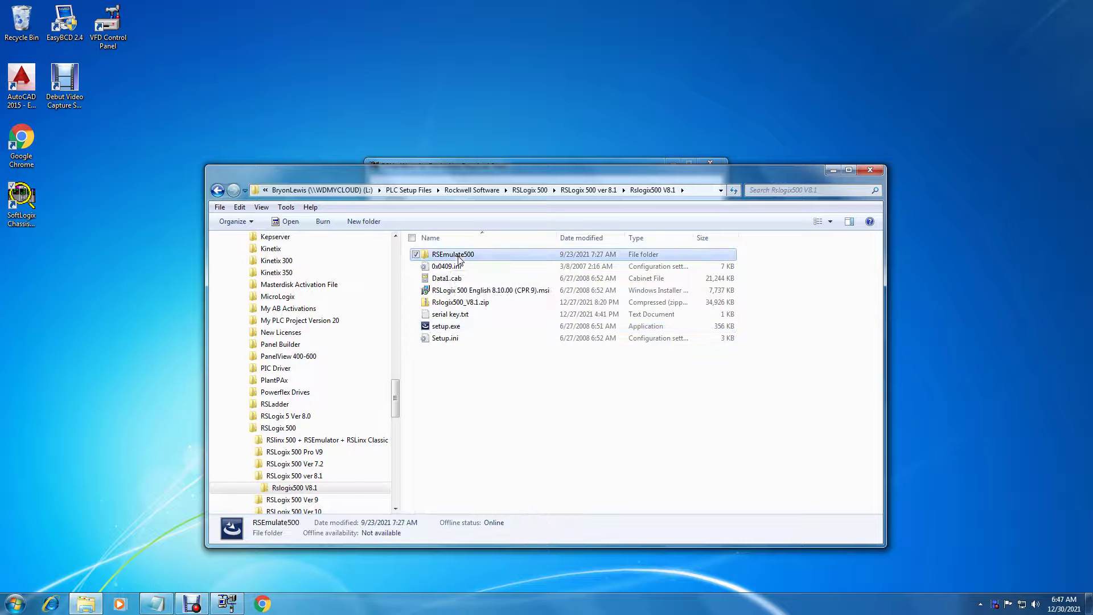
{"action": "double_click", "coordinate": [457, 260]}
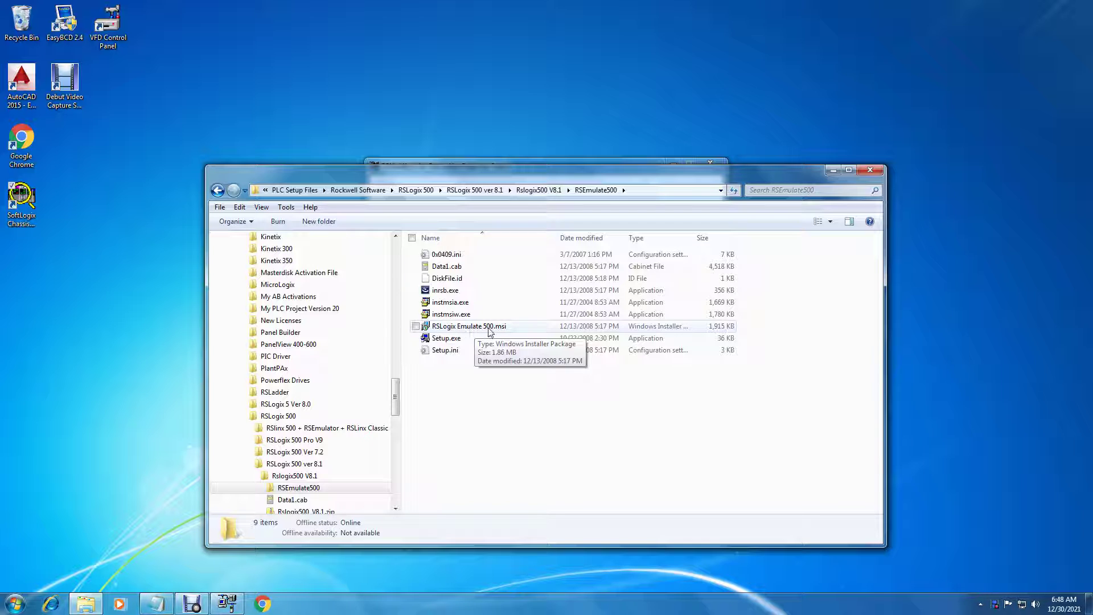
{"action": "left_click", "coordinate": [449, 342]}
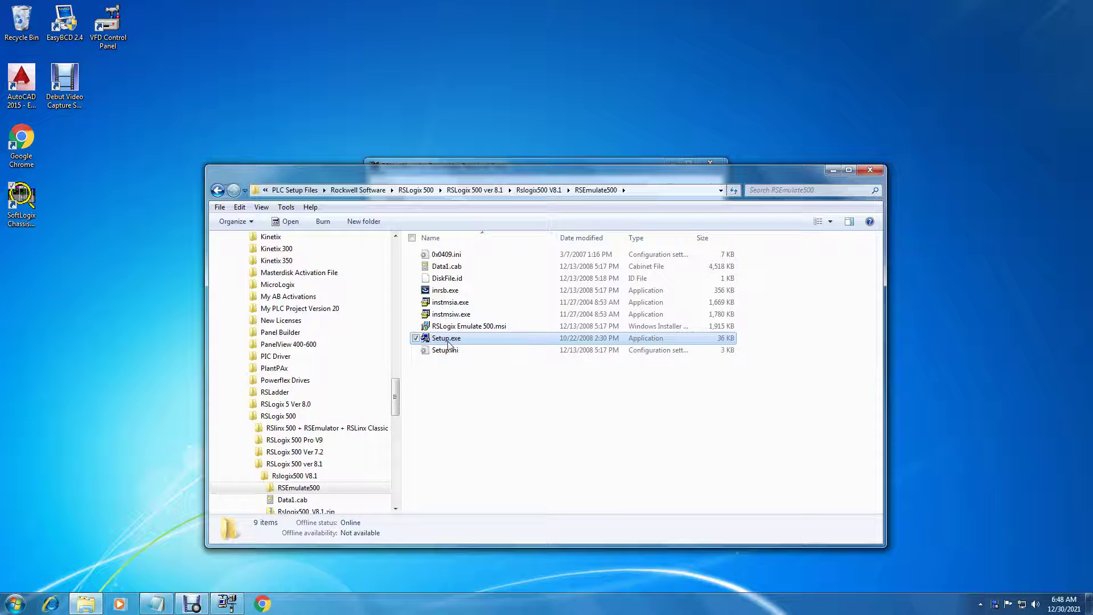
{"action": "double_click", "coordinate": [448, 341]}
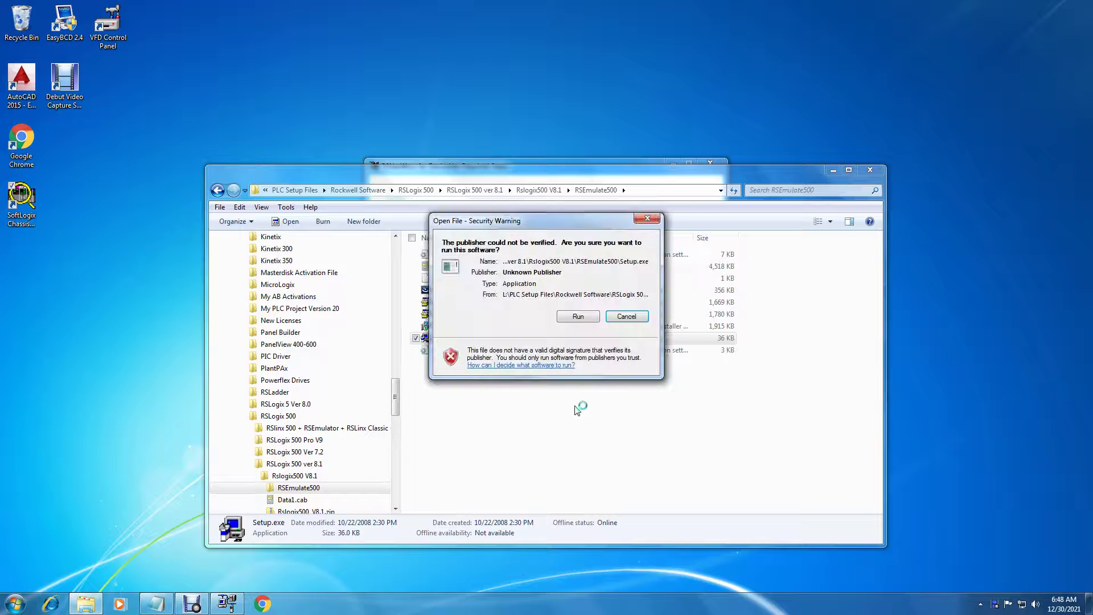
{"action": "left_click", "coordinate": [577, 317]}
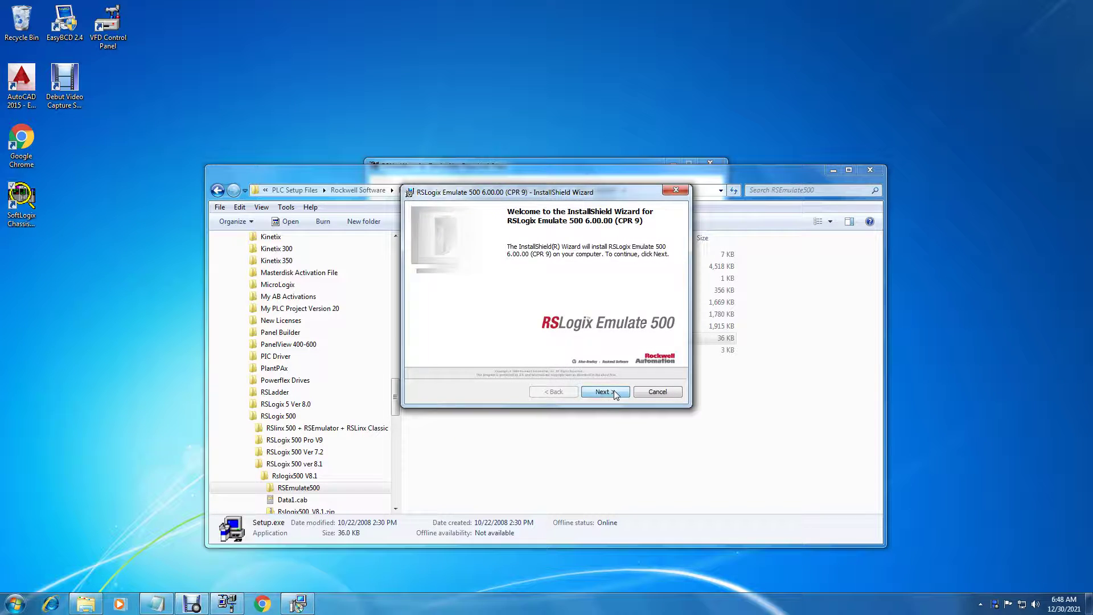
Accept the licence, keep Complete setup, install Emulate 500 6.00.00, then close release notes and wizard.
{"action": "left_click", "coordinate": [602, 393]}
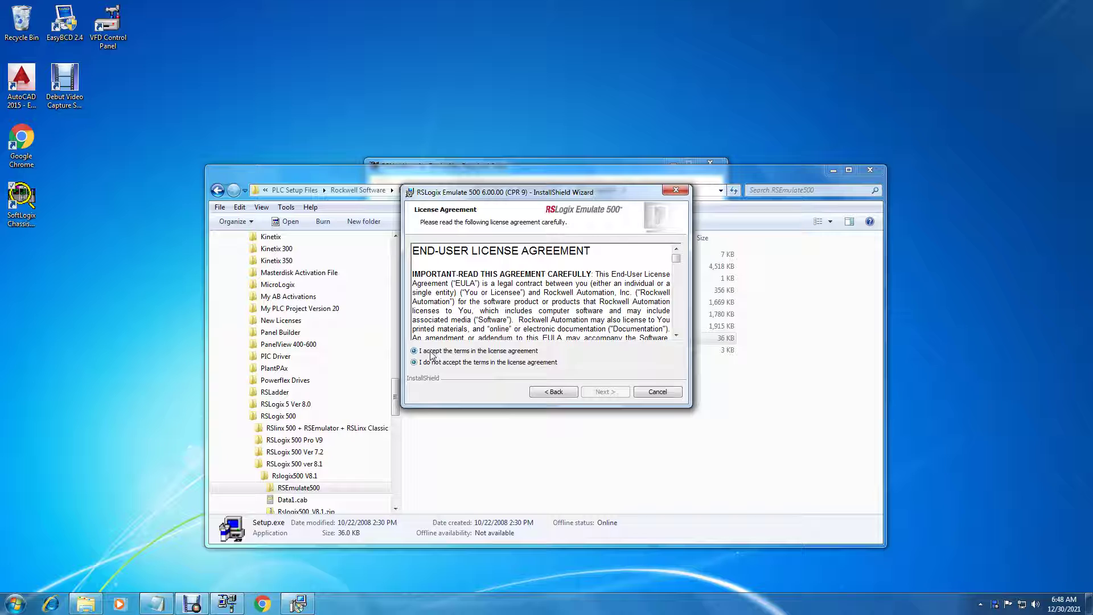
{"action": "left_click", "coordinate": [431, 353]}
{"action": "left_click", "coordinate": [604, 392]}
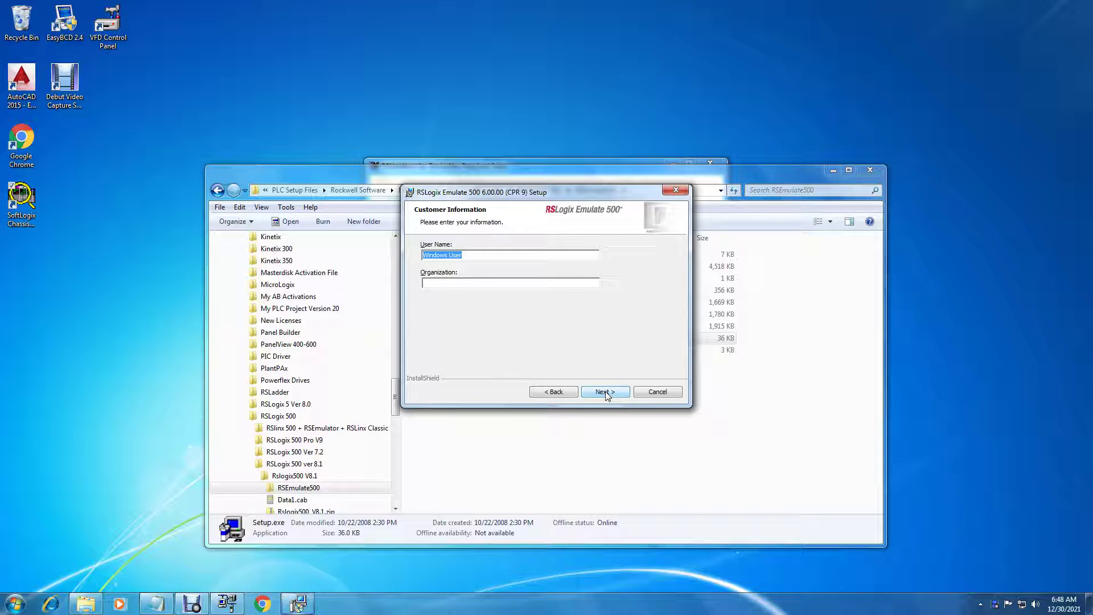
{"action": "left_click", "coordinate": [435, 283]}
{"action": "left_click", "coordinate": [605, 392]}
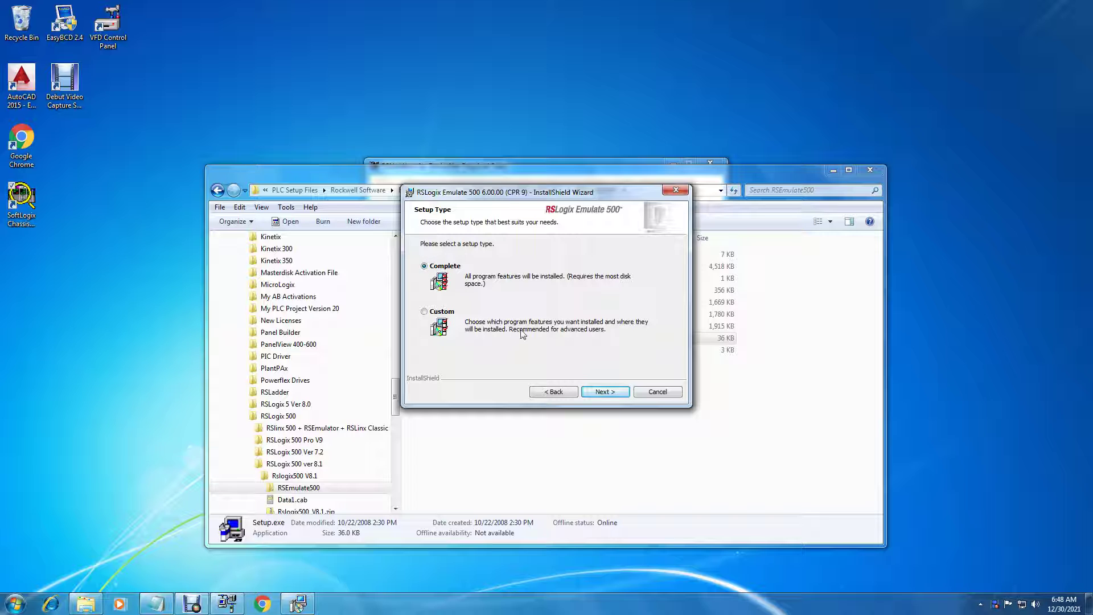
{"action": "left_click", "coordinate": [604, 391]}
{"action": "left_click", "coordinate": [609, 392]}
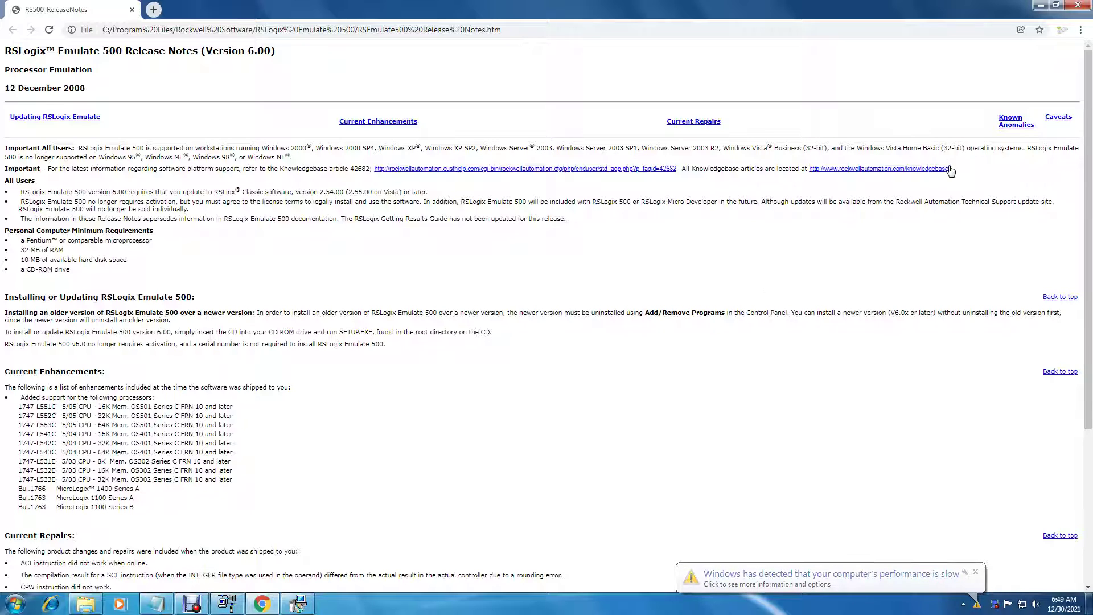
{"action": "left_click", "coordinate": [1077, 6]}
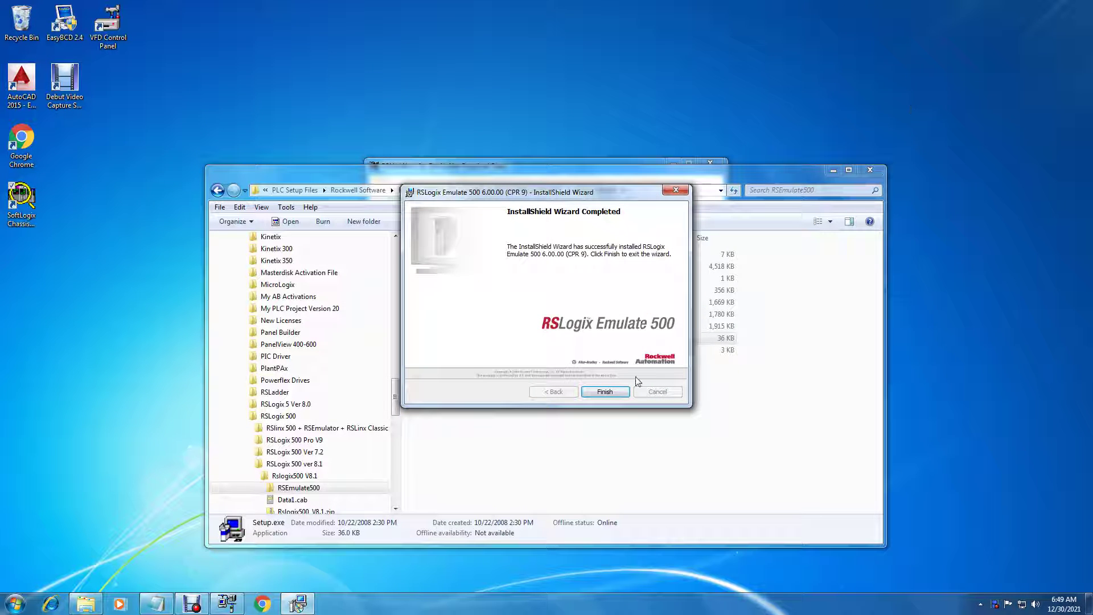
{"action": "left_click", "coordinate": [618, 392]}
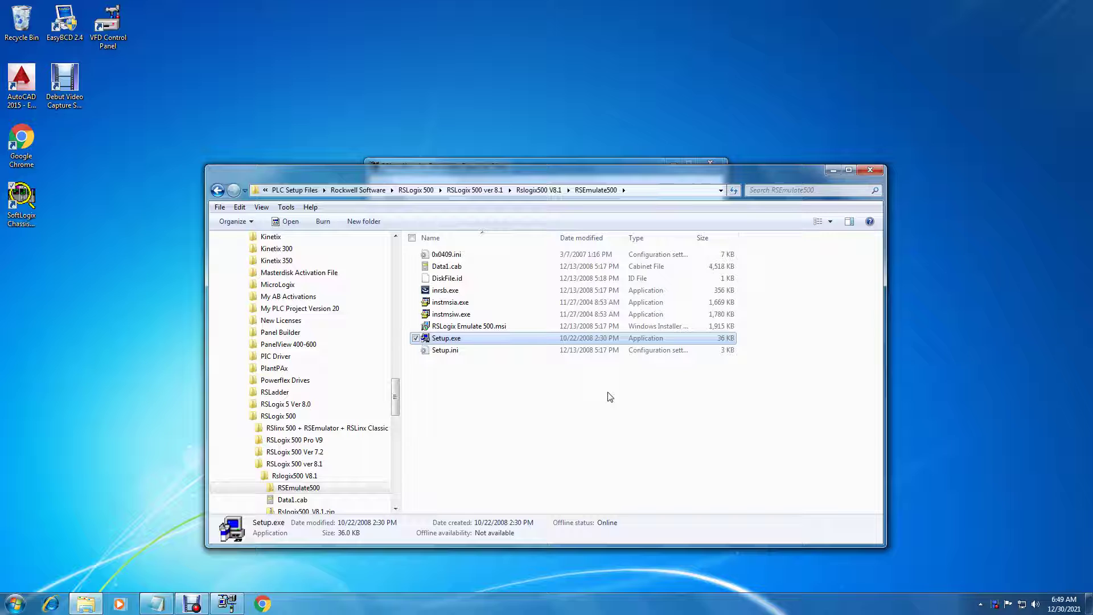
Close the setup folder and RSNetWorx windows and bring up the Start menu's All Programs list.
{"action": "key", "text": "alt+F4"}
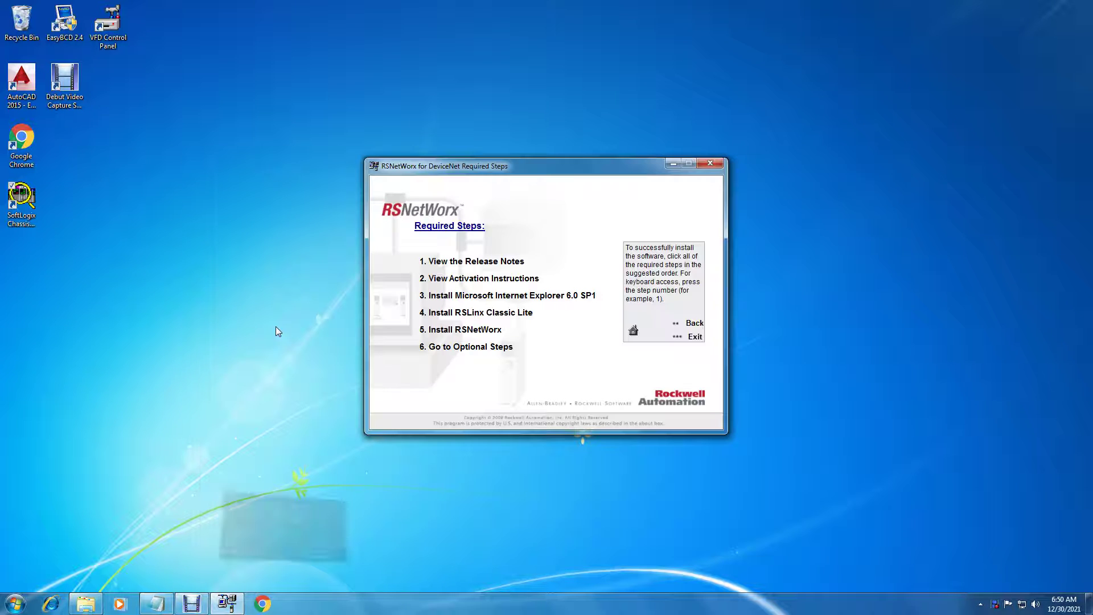
{"action": "left_click", "coordinate": [694, 337]}
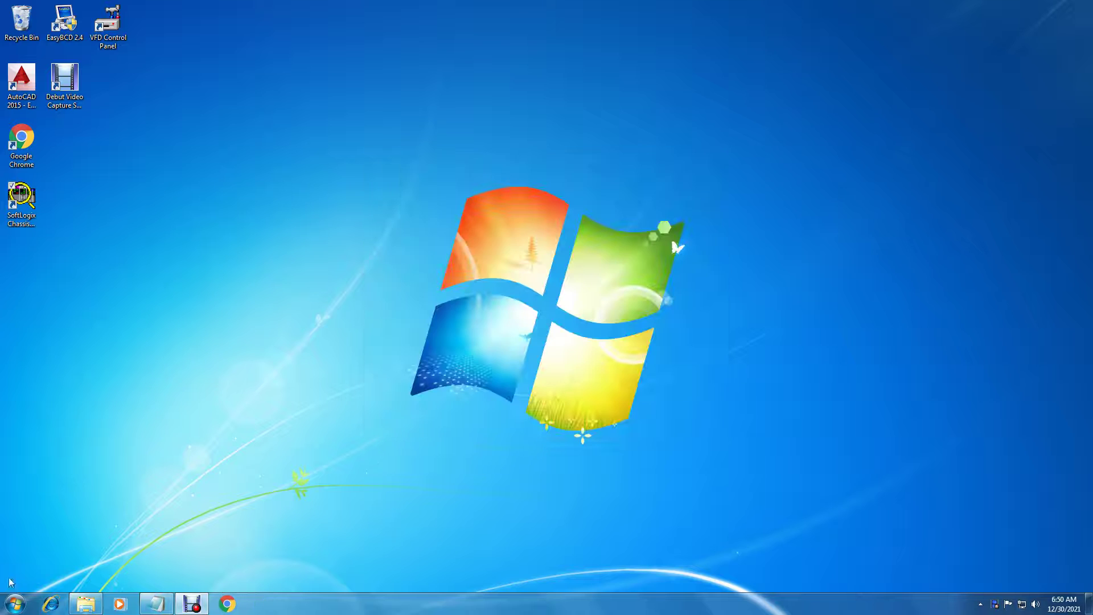
{"action": "left_click", "coordinate": [13, 607]}
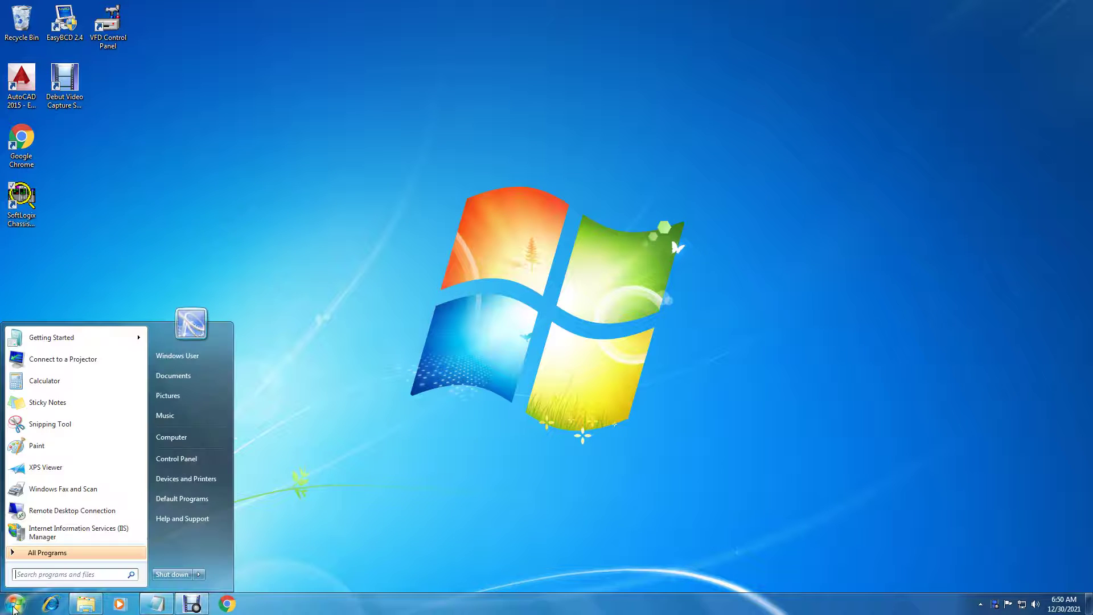
{"action": "left_click", "coordinate": [48, 553]}
{"action": "left_click", "coordinate": [48, 553]}
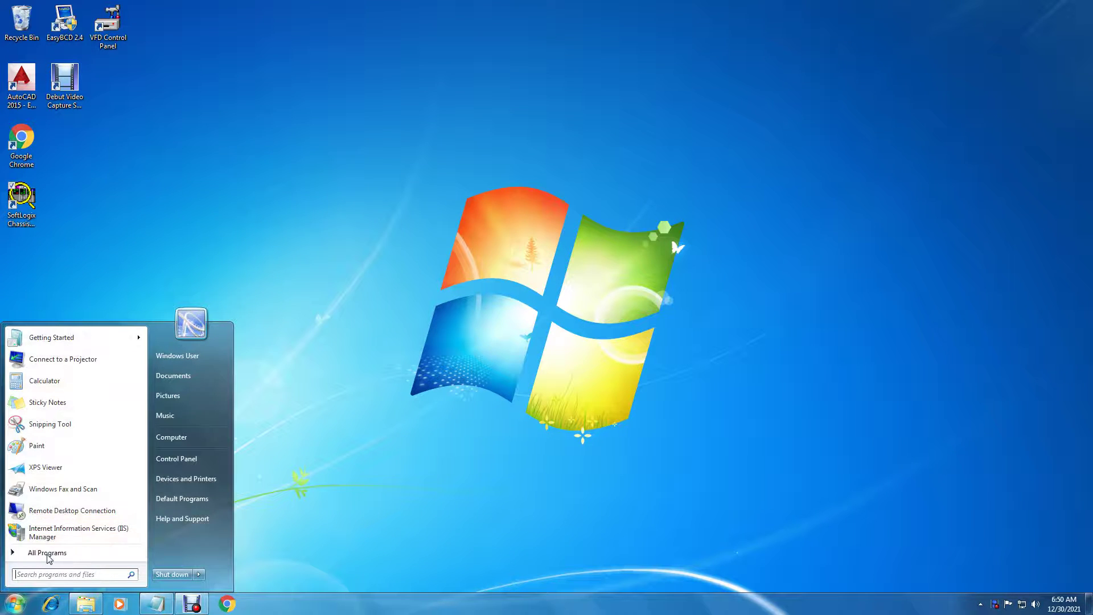
{"action": "left_click", "coordinate": [48, 553]}
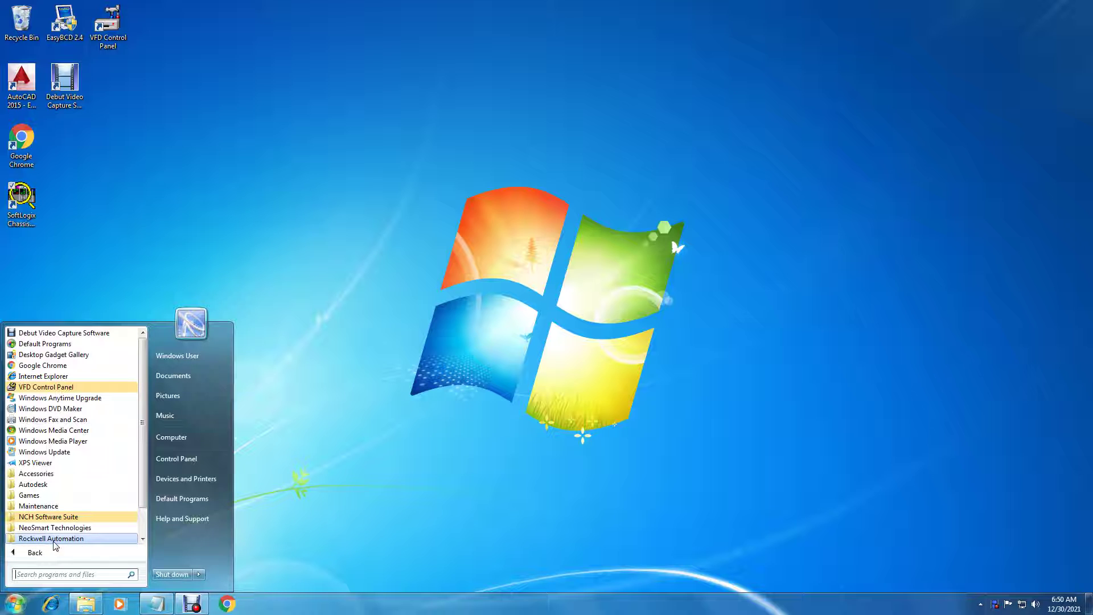
Drag RSLogix 500 English from Rockwell Software onto the desktop and launch the new shortcut.
{"action": "scroll", "coordinate": [89, 538], "scroll_direction": "down", "scroll_amount": 1}
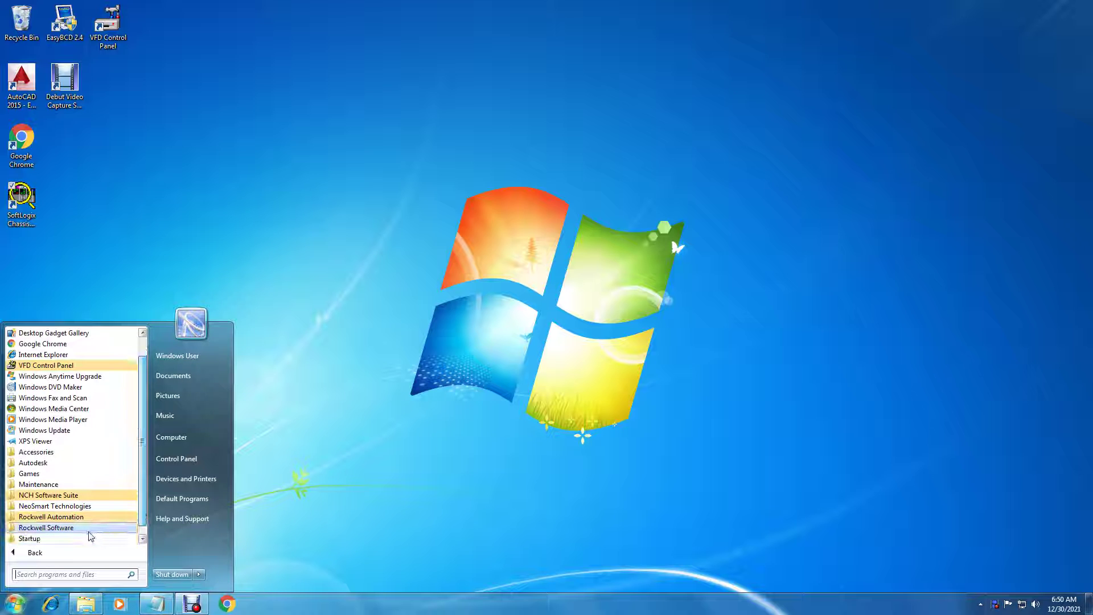
{"action": "left_click", "coordinate": [89, 530]}
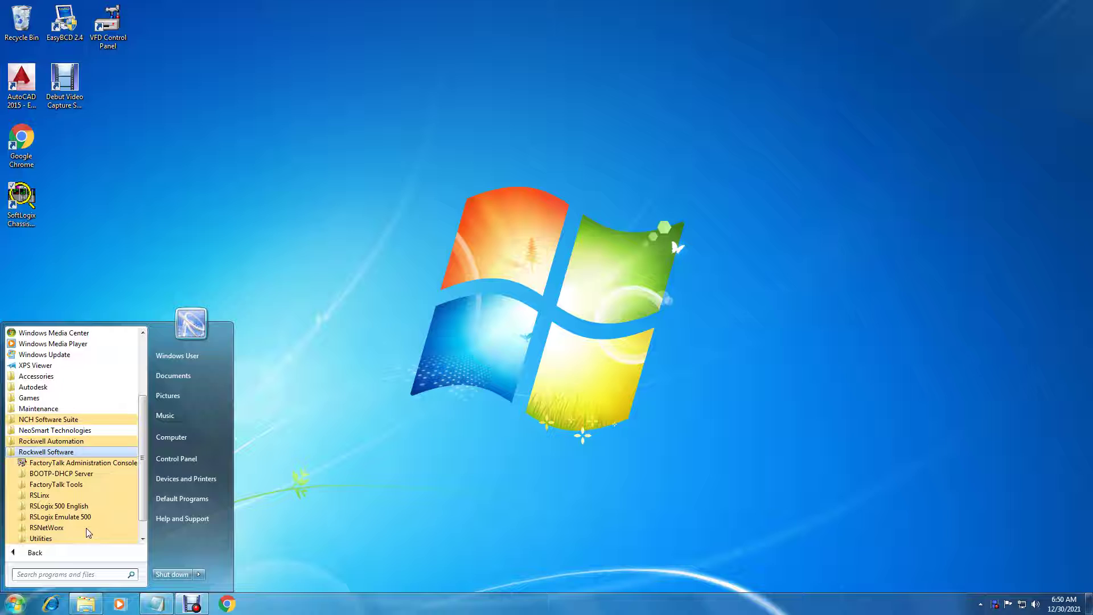
{"action": "left_click", "coordinate": [42, 508]}
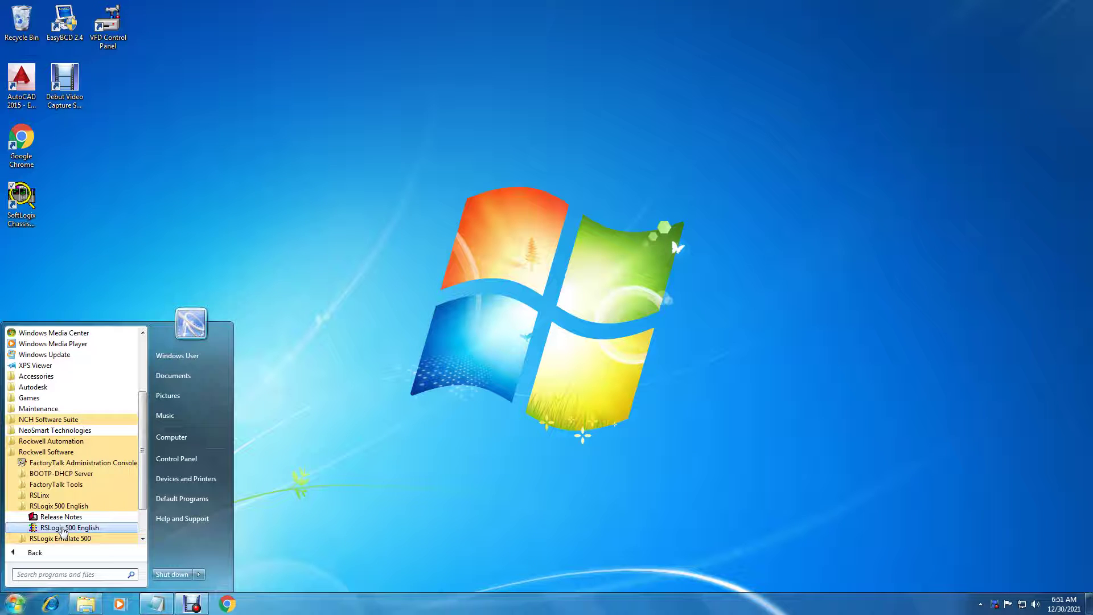
{"action": "left_click_drag", "start_coordinate": [63, 530], "coordinate": [73, 206]}
{"action": "double_click", "coordinate": [71, 207]}
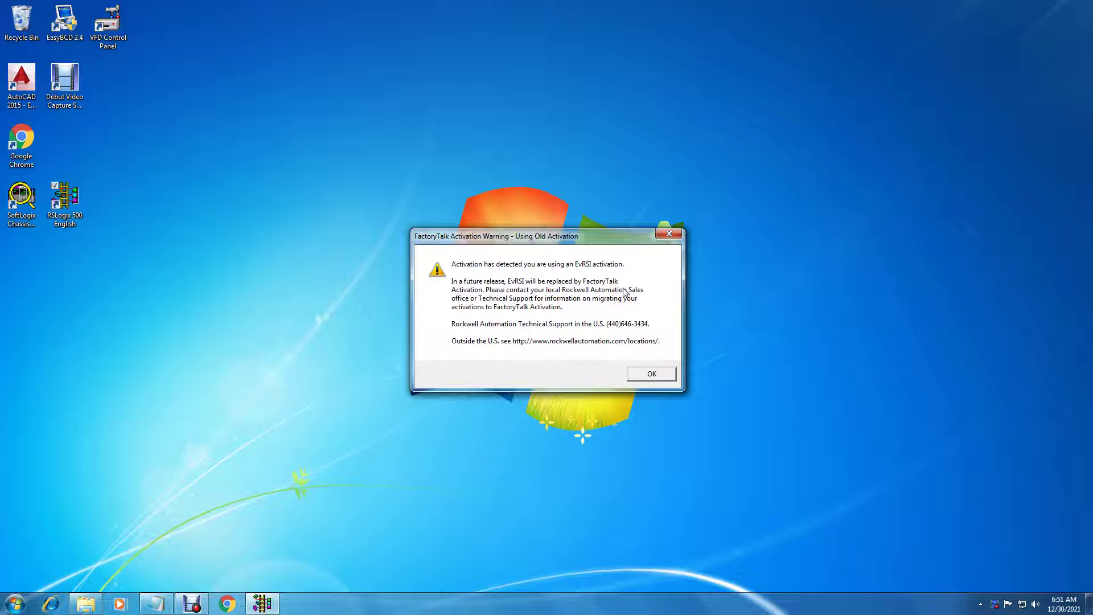
Dismiss the FactoryTalk activation warning, review Help > About RSLogix 500, then exit the program.
{"action": "left_click", "coordinate": [638, 372]}
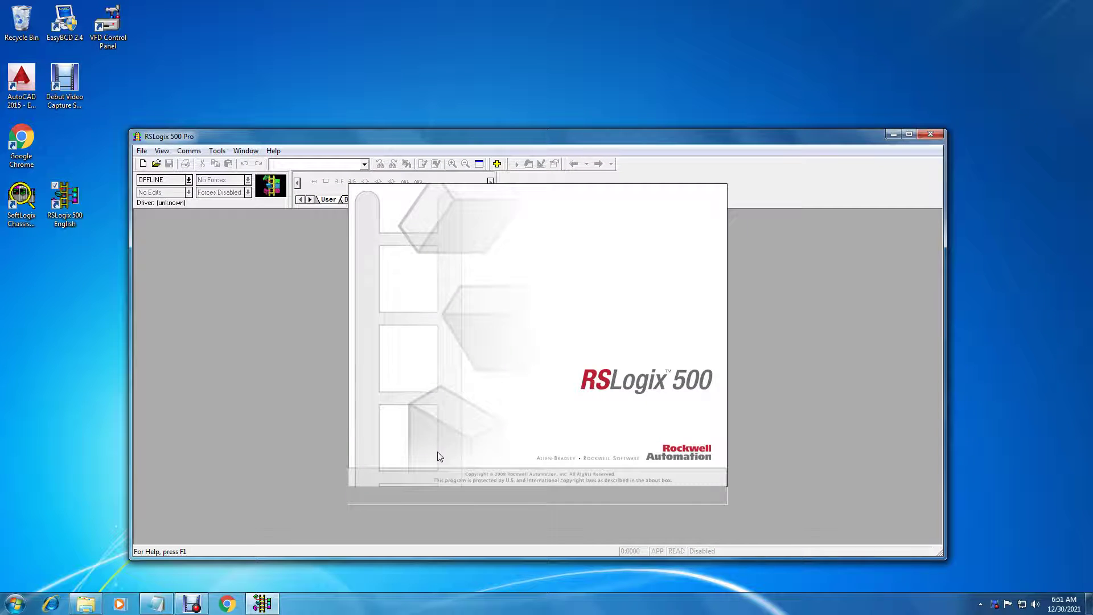
{"action": "left_click", "coordinate": [273, 151]}
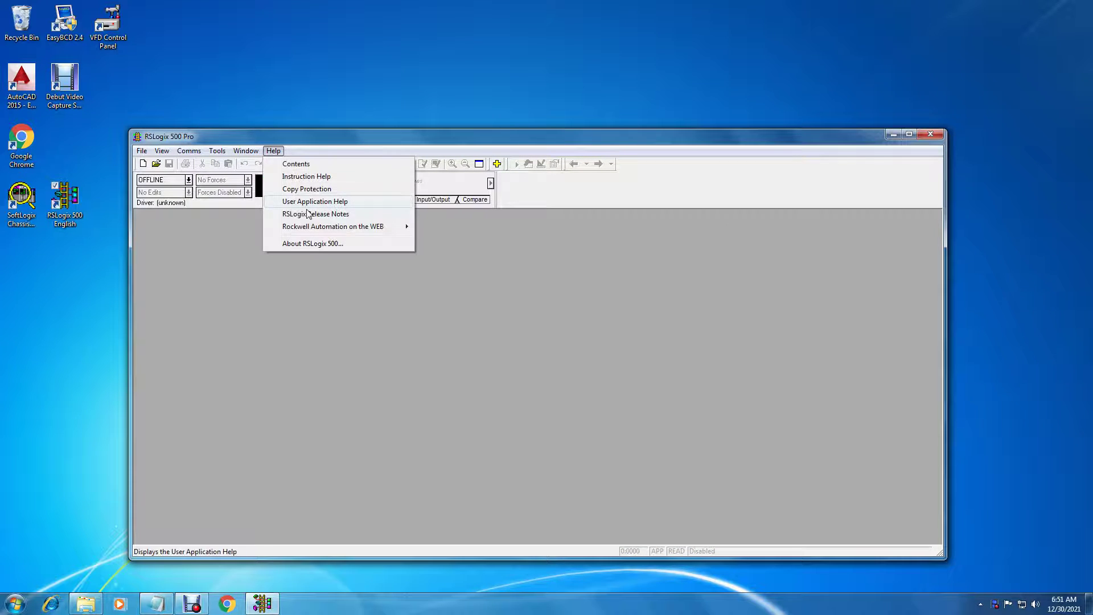
{"action": "left_click", "coordinate": [310, 243]}
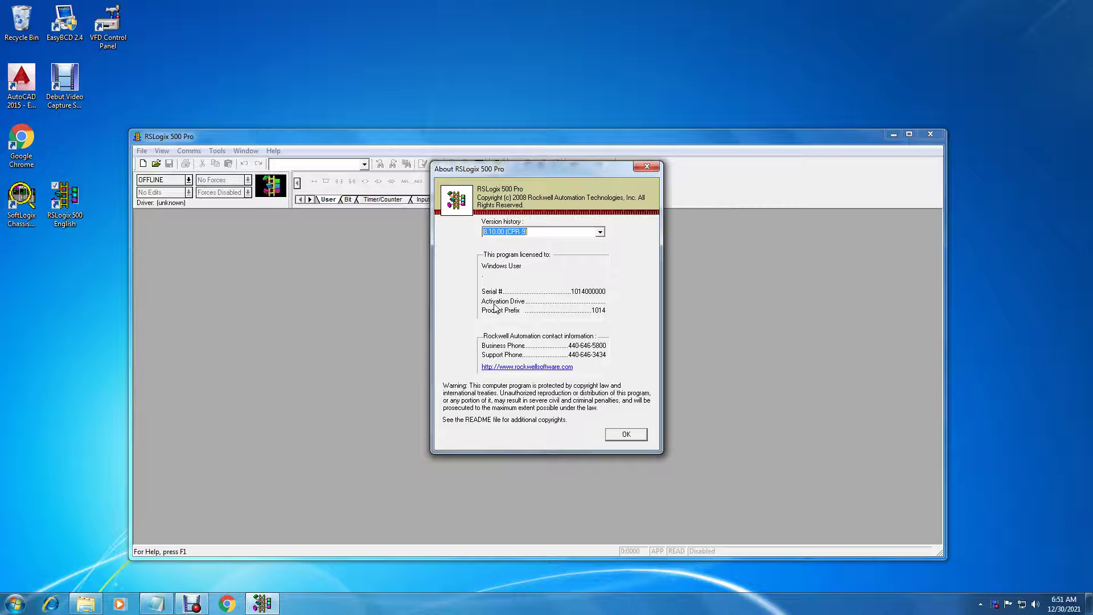
{"action": "left_click", "coordinate": [626, 435]}
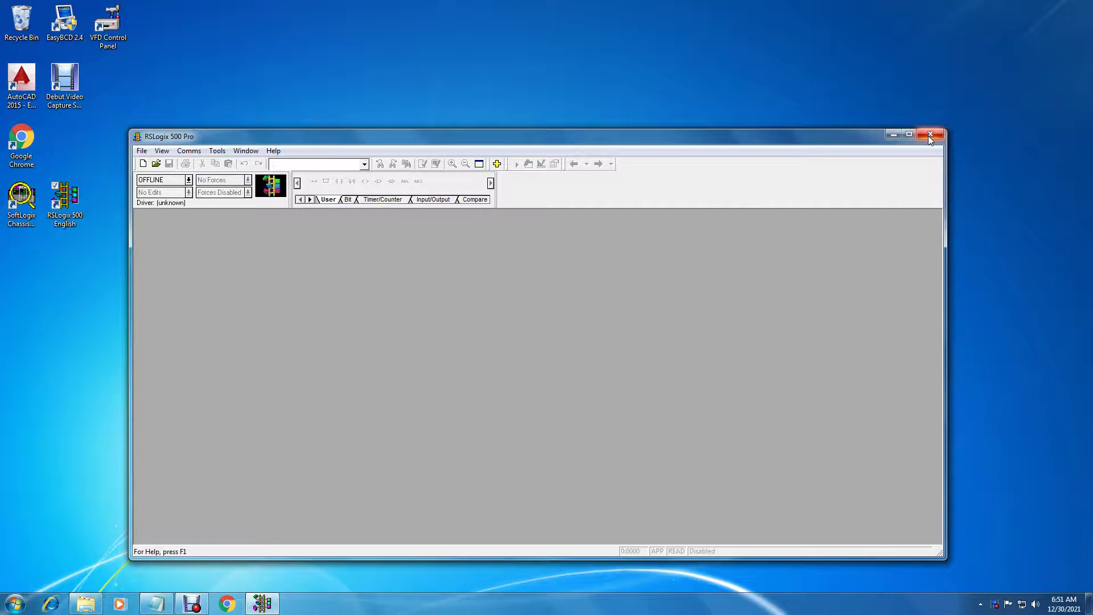
{"action": "left_click", "coordinate": [930, 135]}
Drag RSLogix Emulate 500 from Start > All Programs > Rockwell Software onto the desktop.
{"action": "left_click", "coordinate": [23, 601]}
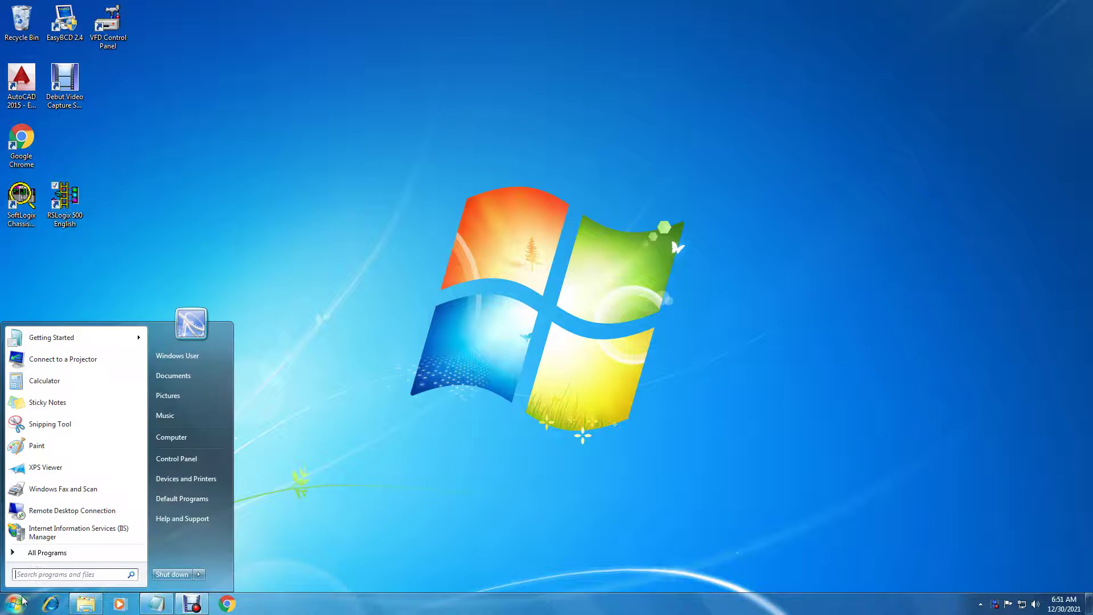
{"action": "left_click", "coordinate": [41, 555]}
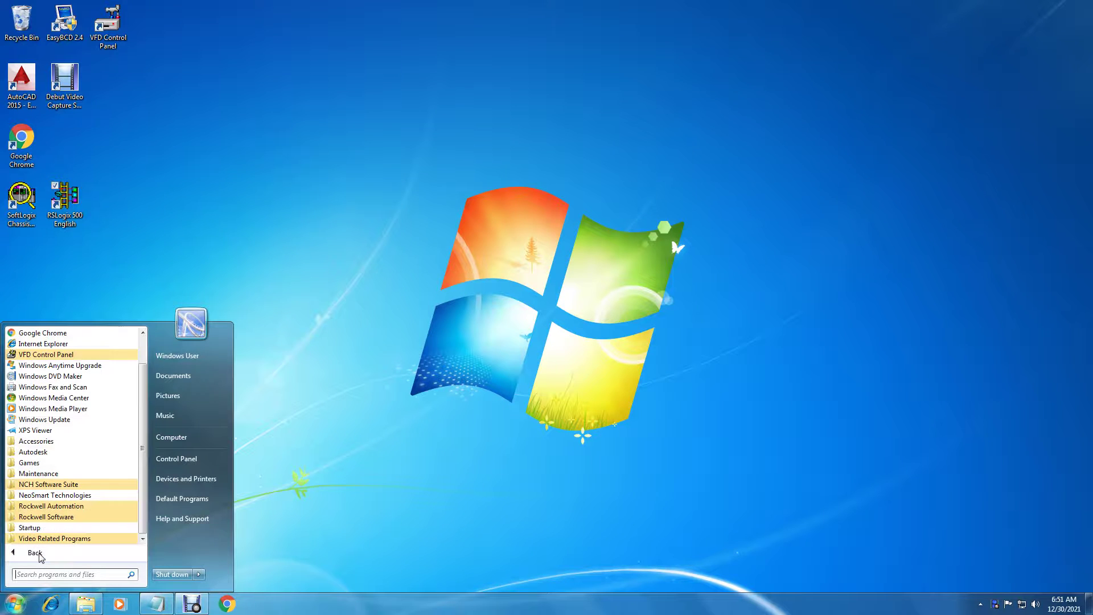
{"action": "left_click", "coordinate": [55, 518]}
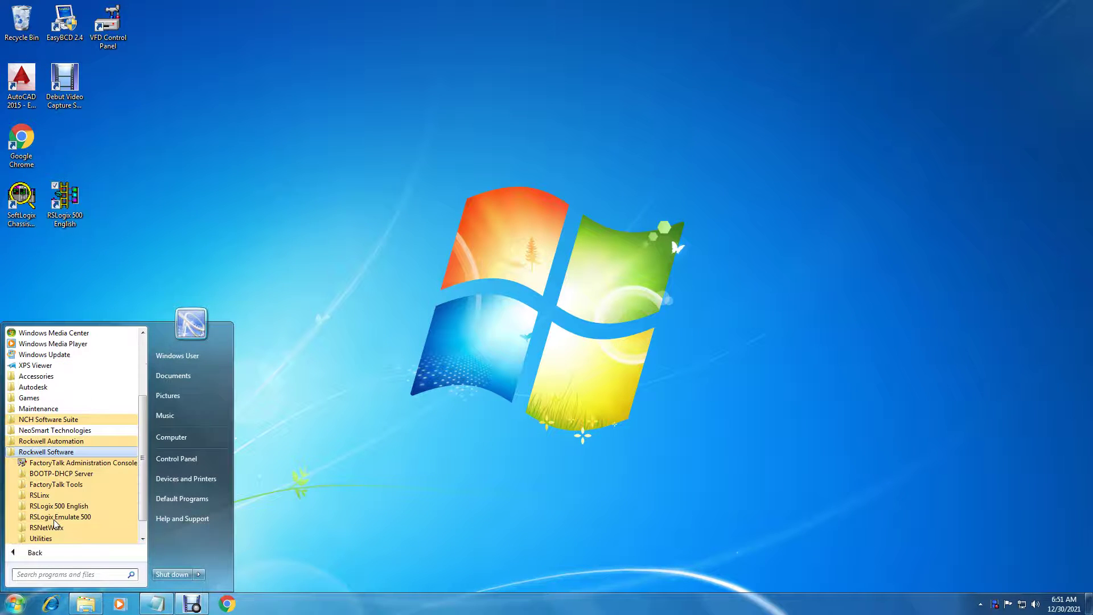
{"action": "left_click", "coordinate": [55, 518]}
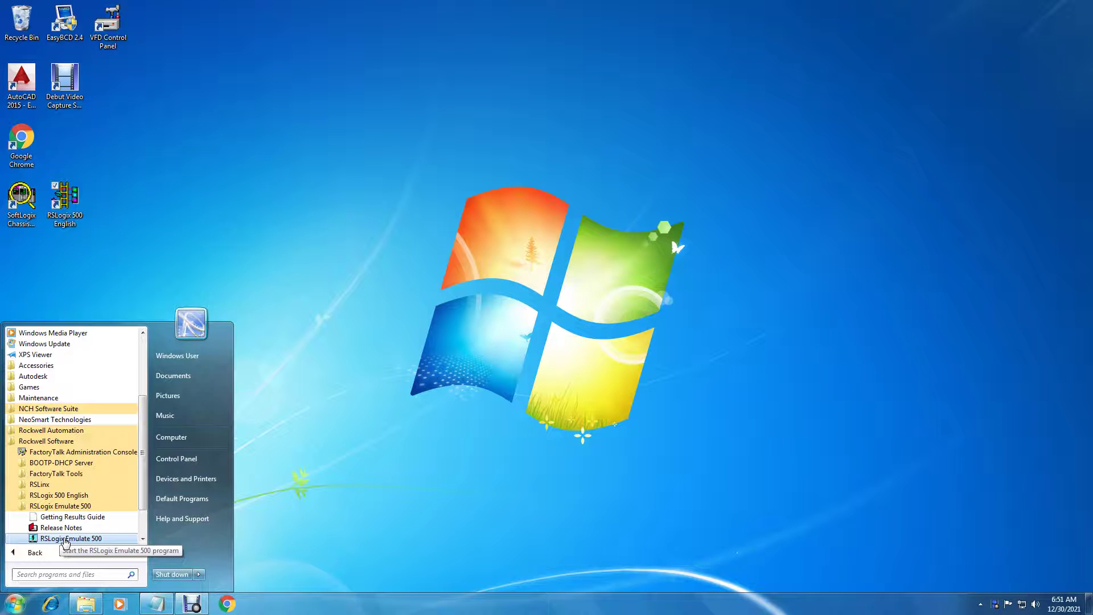
{"action": "left_click_drag", "start_coordinate": [65, 540], "coordinate": [114, 232]}
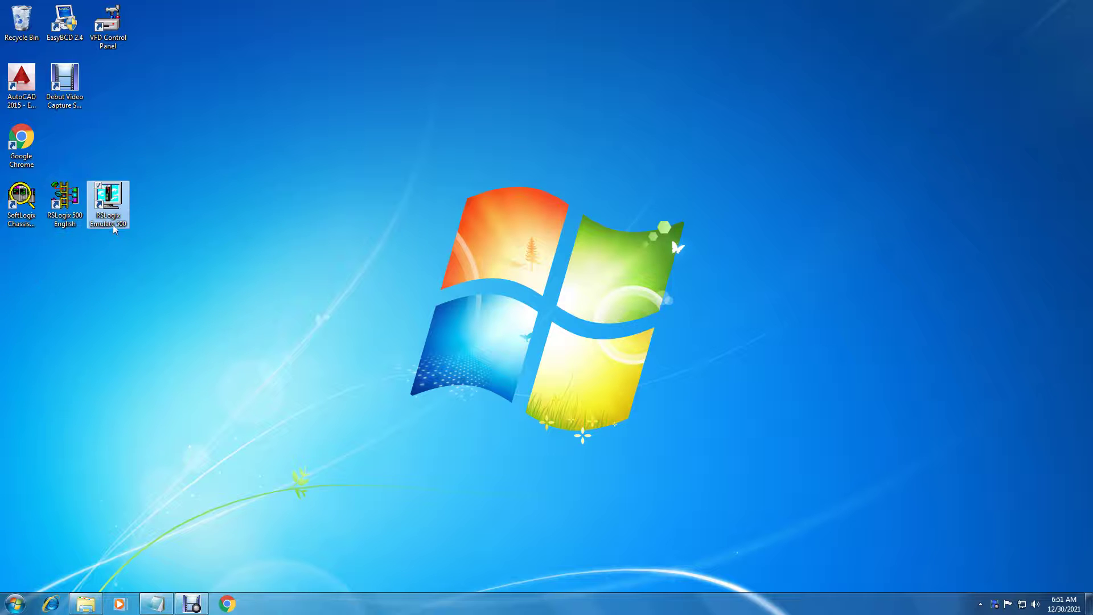
Launch Emulate 500 from its desktop shortcut, confirm About shows 6.00.00.07 (CPR9), then close it.
{"action": "double_click", "coordinate": [114, 209]}
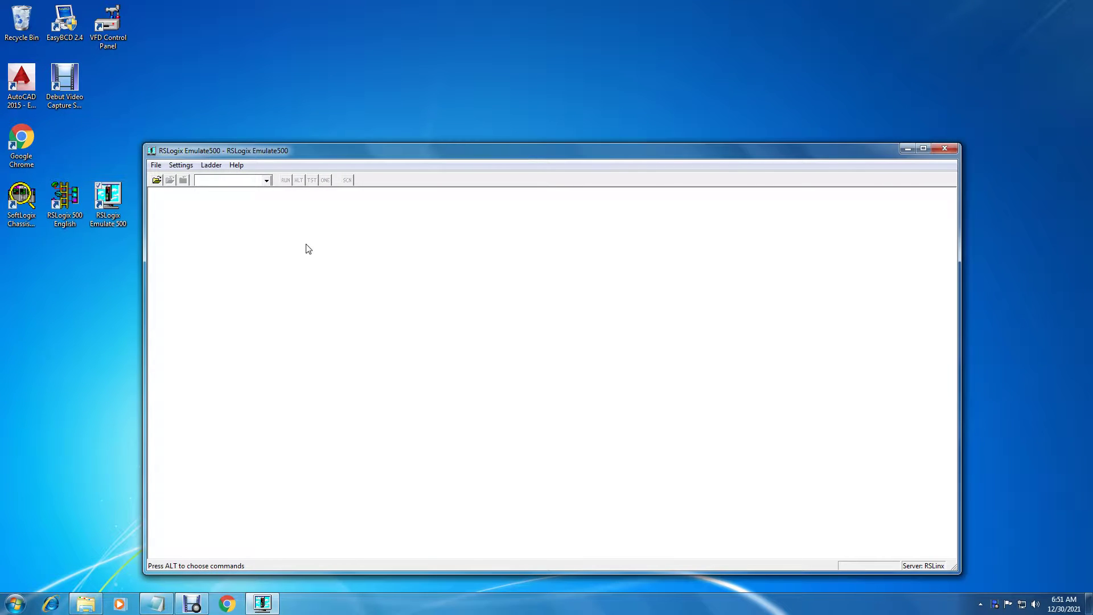
{"action": "left_click", "coordinate": [236, 165]}
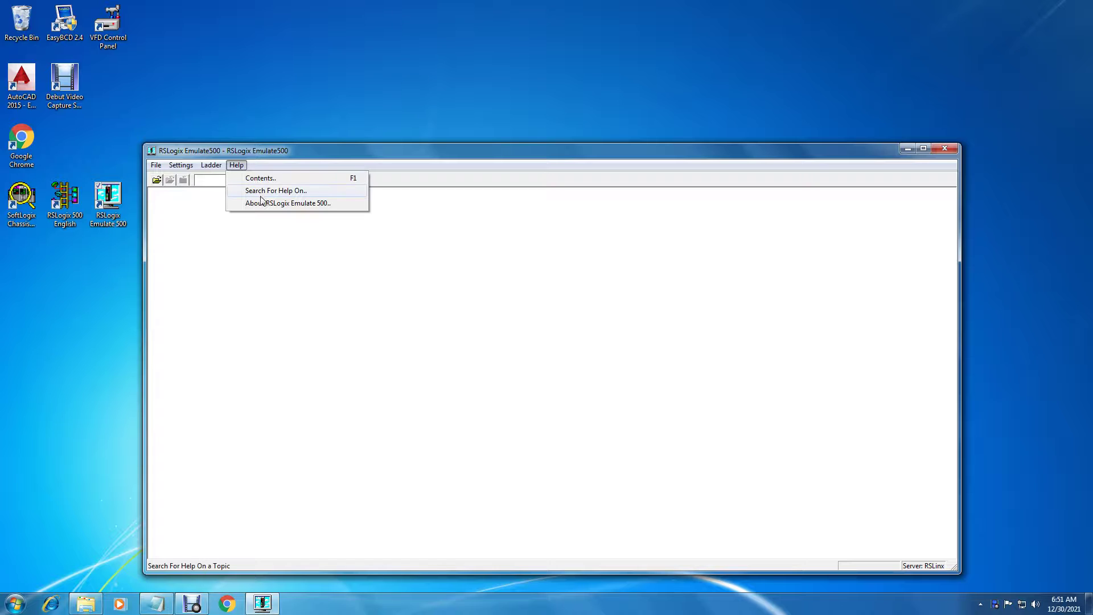
{"action": "left_click", "coordinate": [261, 203]}
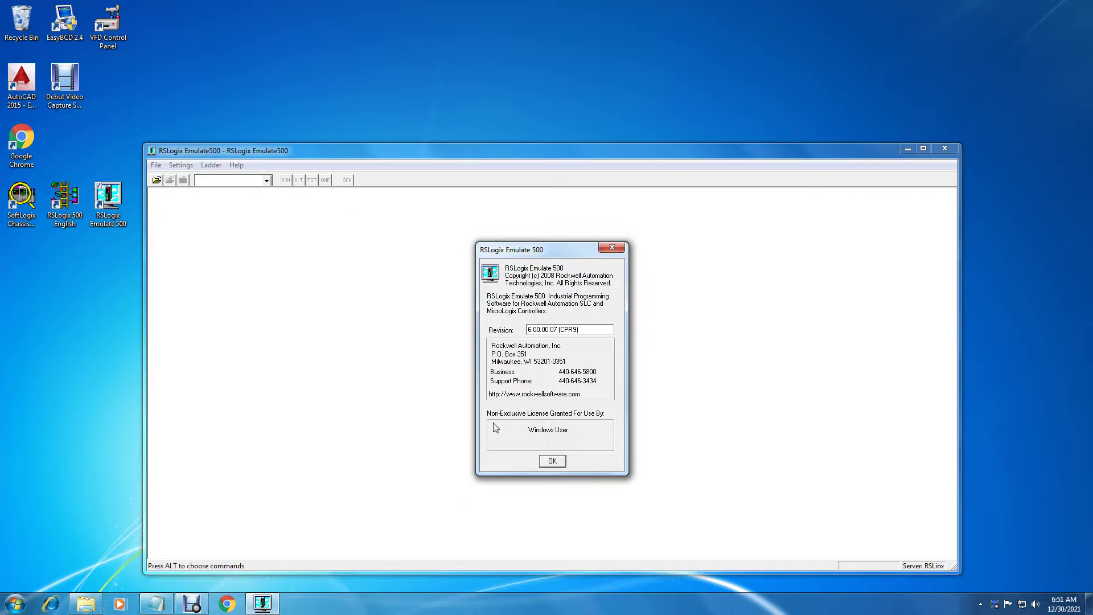
{"action": "left_click", "coordinate": [552, 461]}
{"action": "left_click", "coordinate": [942, 150]}
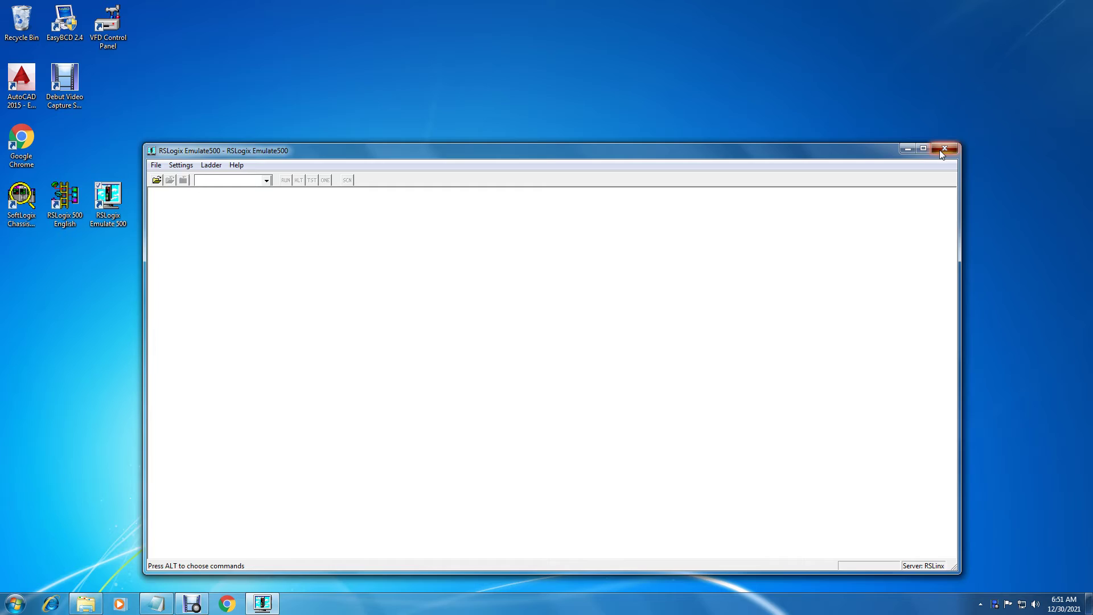